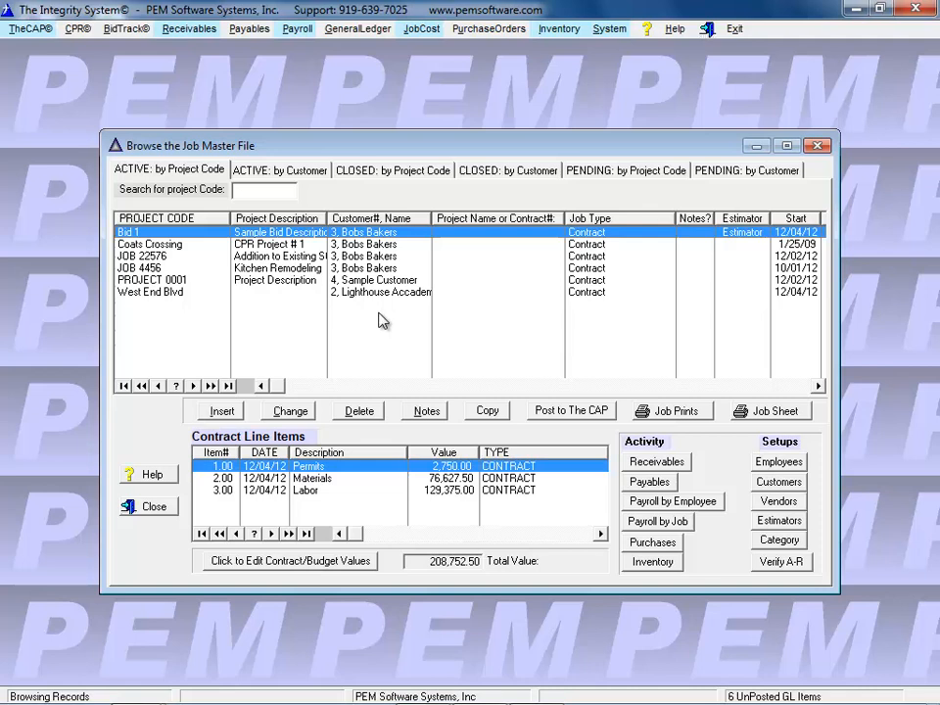
Step: Open the project record for JOB 22576 to review its setup details, and leave it without saving
left_click(278, 257)
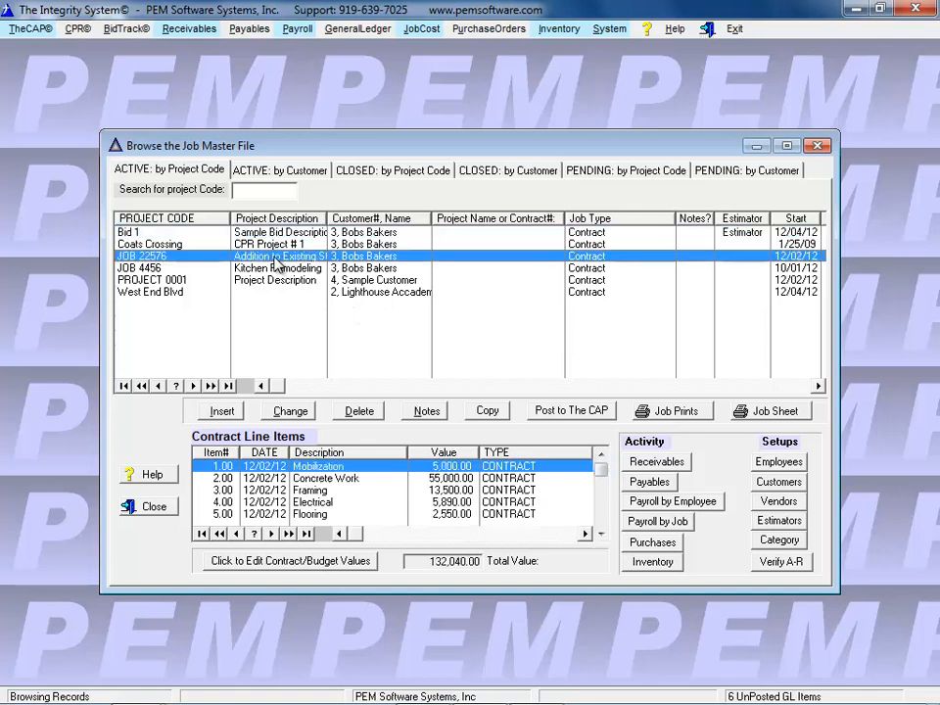
double_click(277, 257)
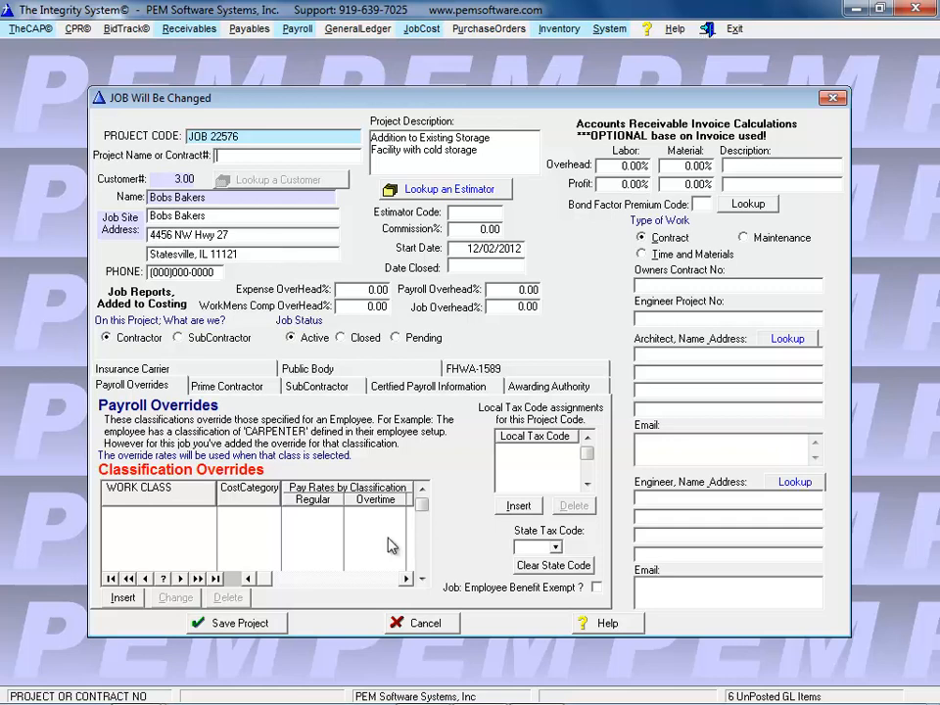
left_click(422, 623)
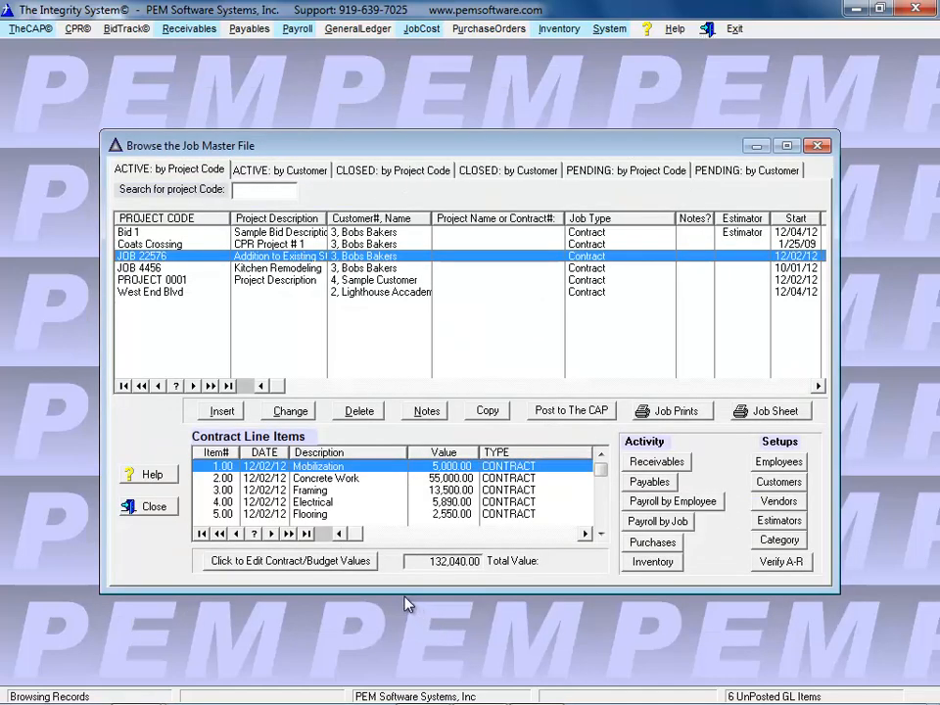
Step: Add a budget value to JOB 22576's Mobilization line item with category Labor, base bid 2,500 and description "Labor for work"
left_click(327, 564)
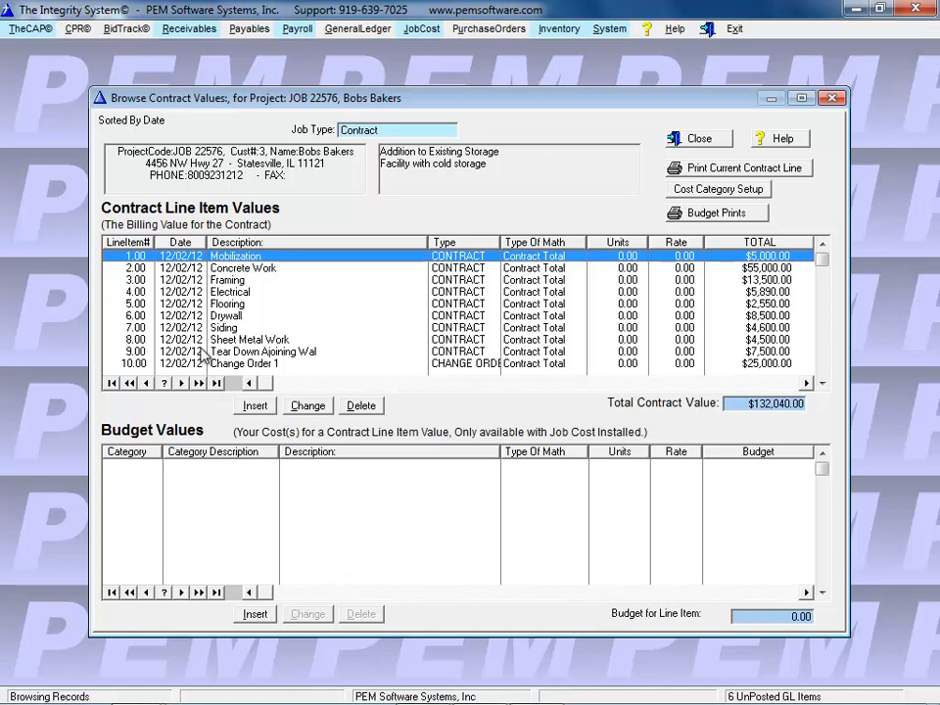
left_click(255, 612)
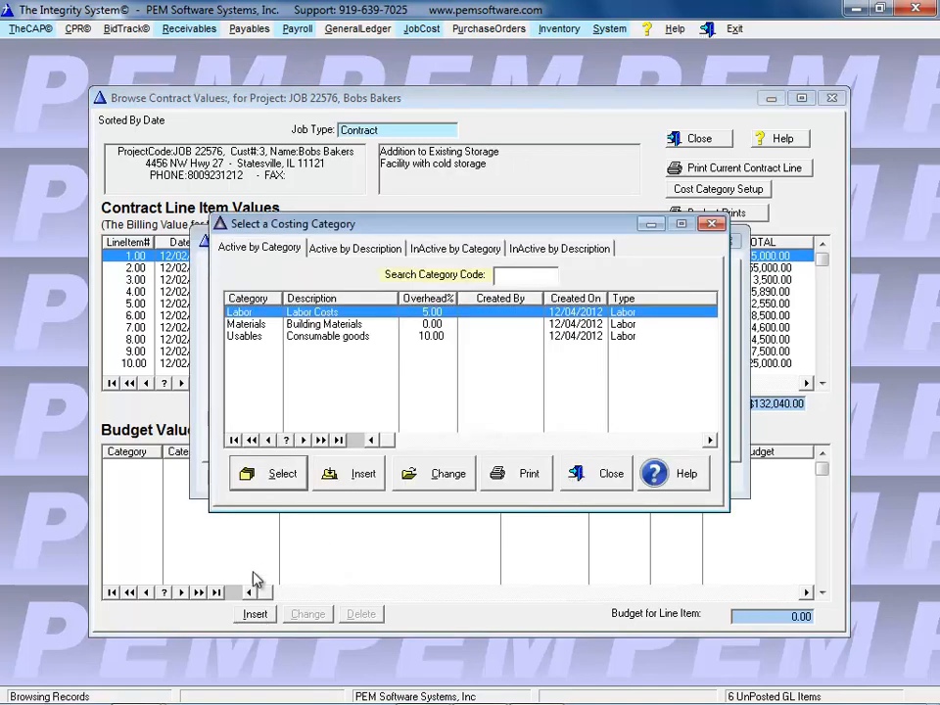
left_click(279, 475)
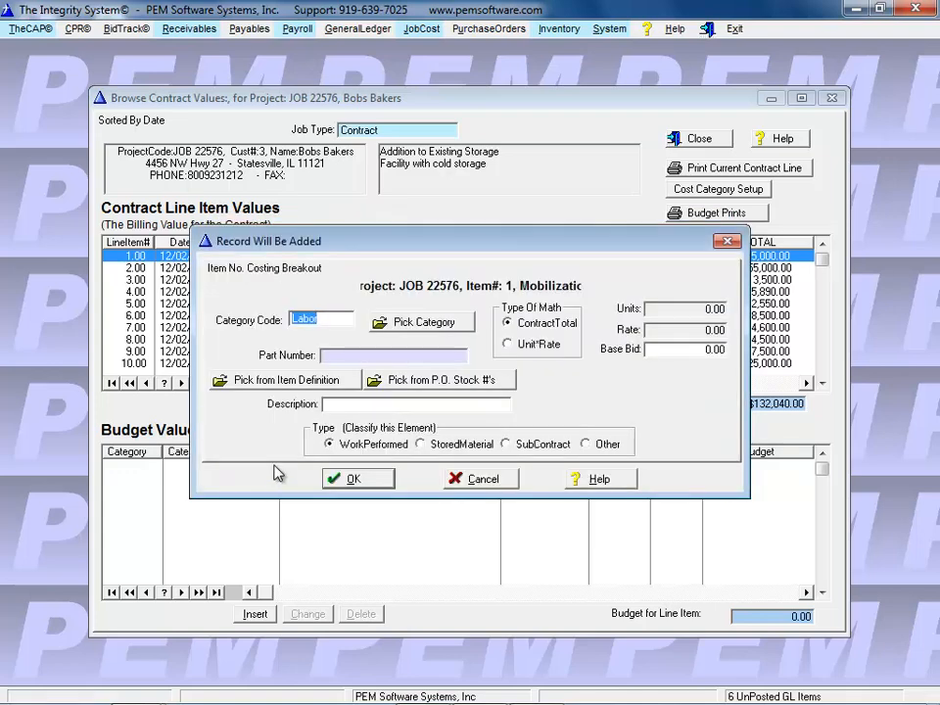
key("Tab")
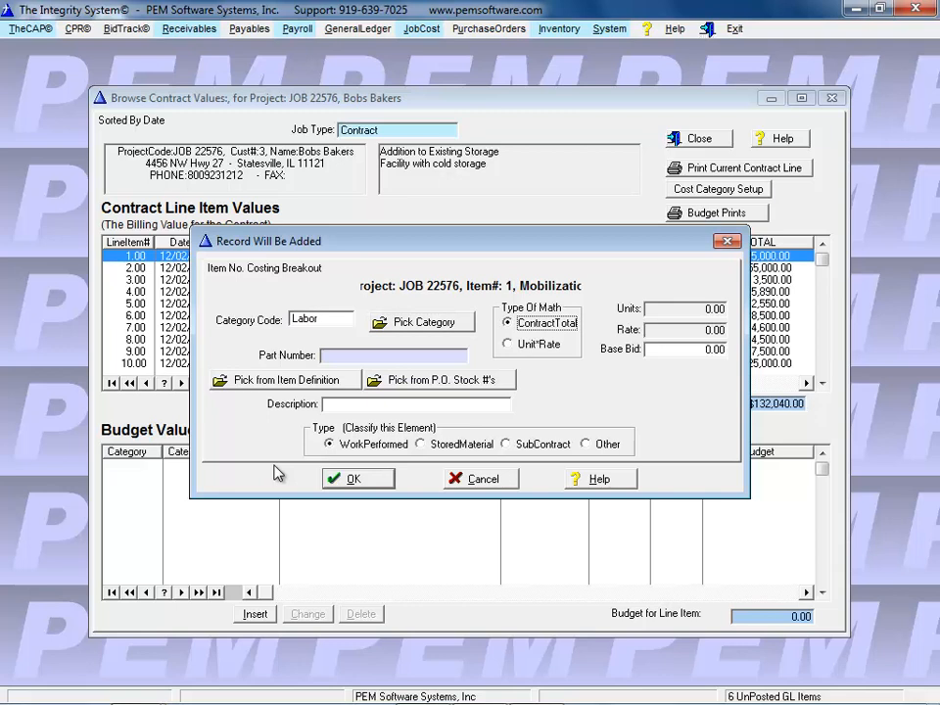
key("Tab")
type("2,500")
key("Tab")
key("Tab")
key("Tab")
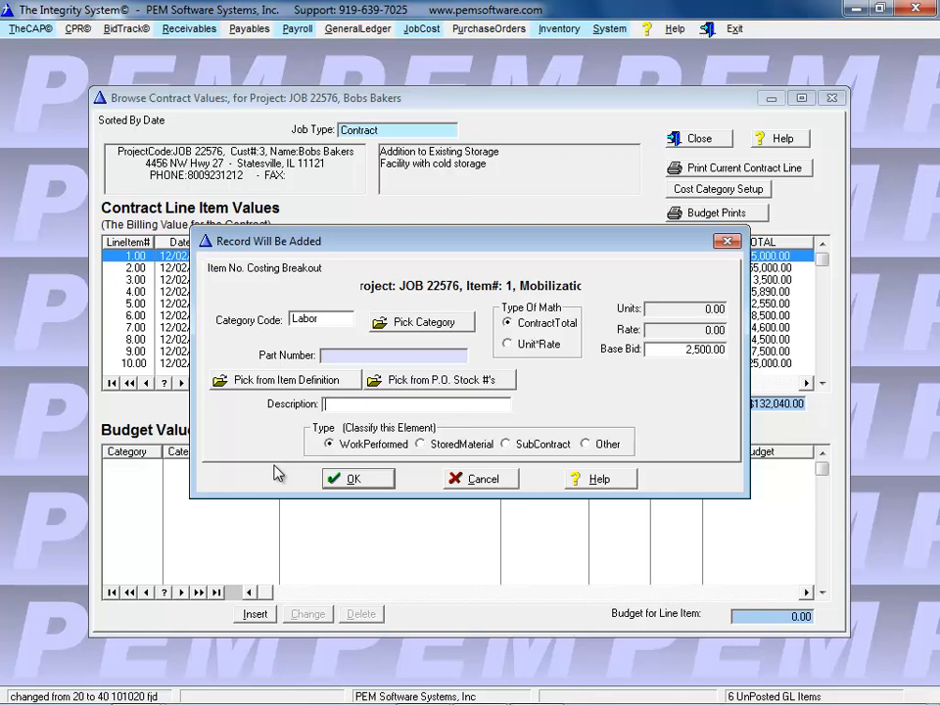
type("Labor for work")
left_click(334, 479)
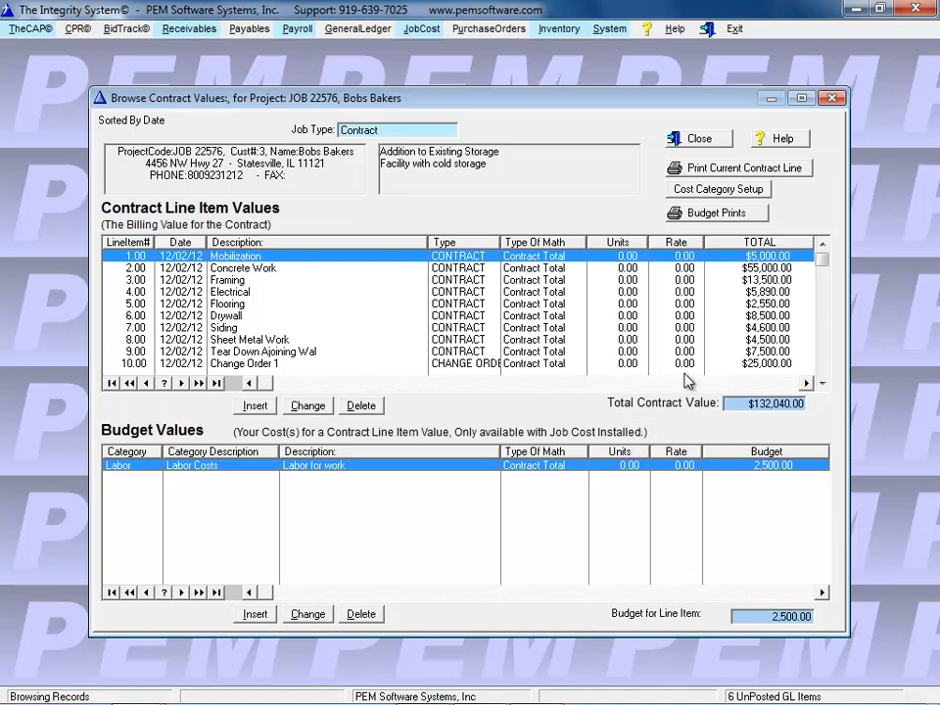
Step: Preview the Budget Vs Actual report for JOB 22576 at page width, and return to the job list
left_click(716, 212)
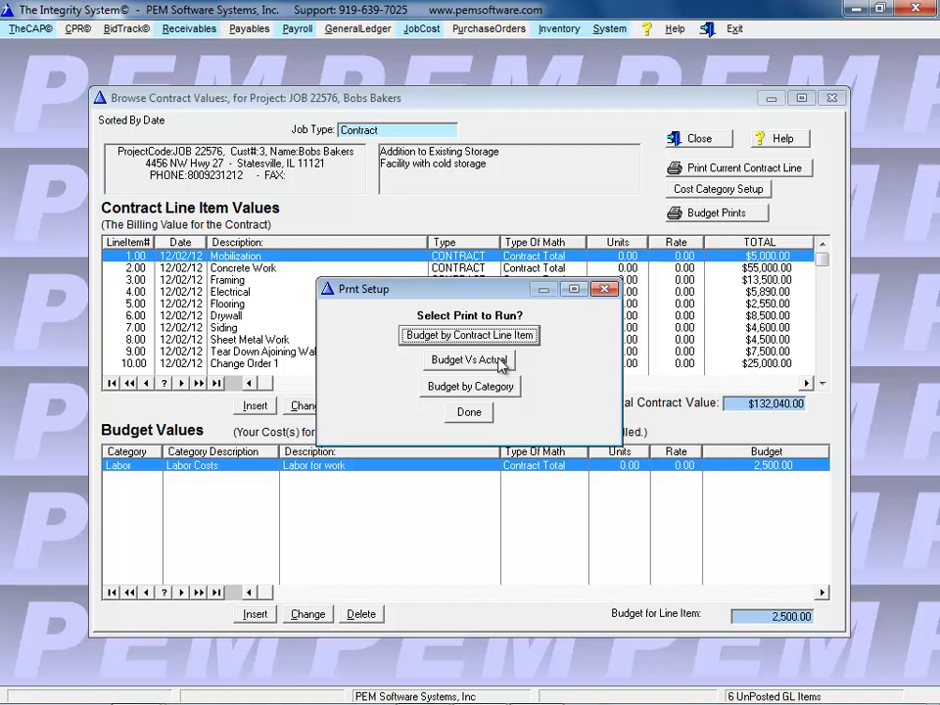
left_click(500, 361)
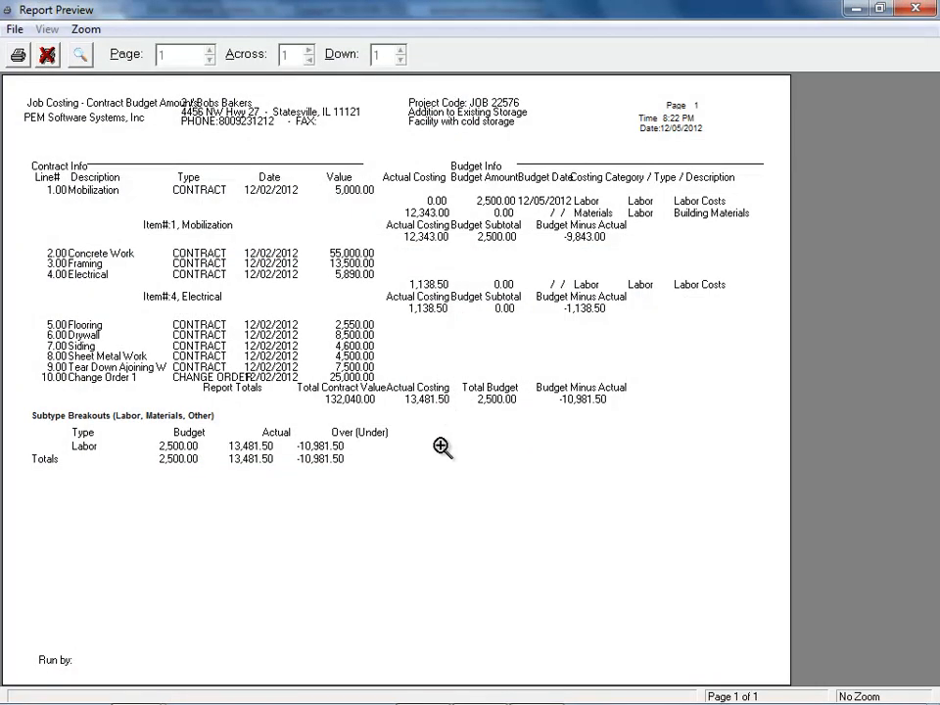
left_click(442, 447)
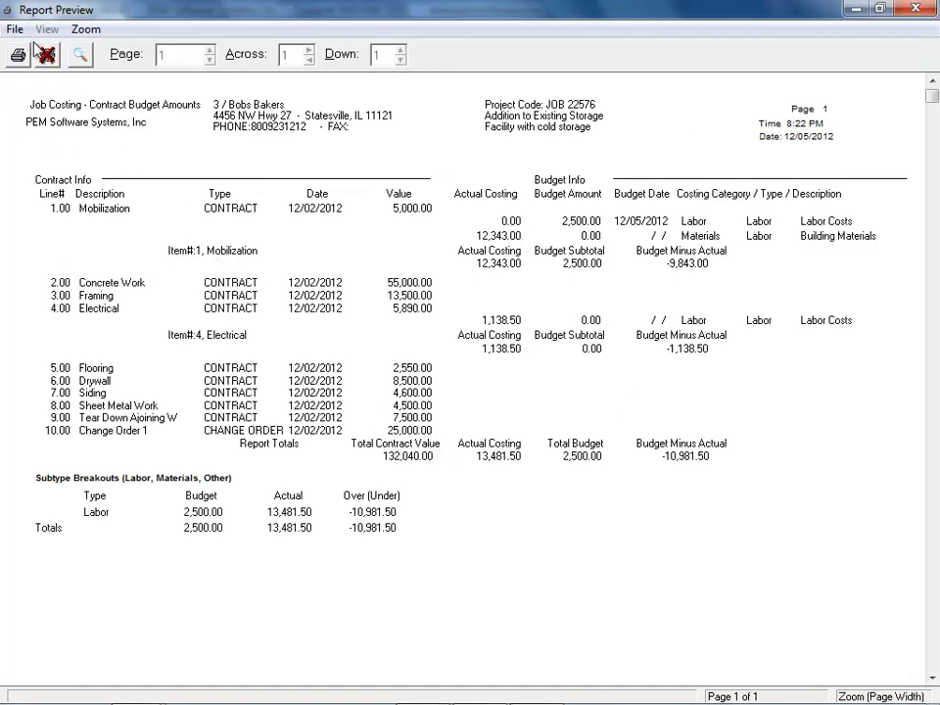
left_click(46, 56)
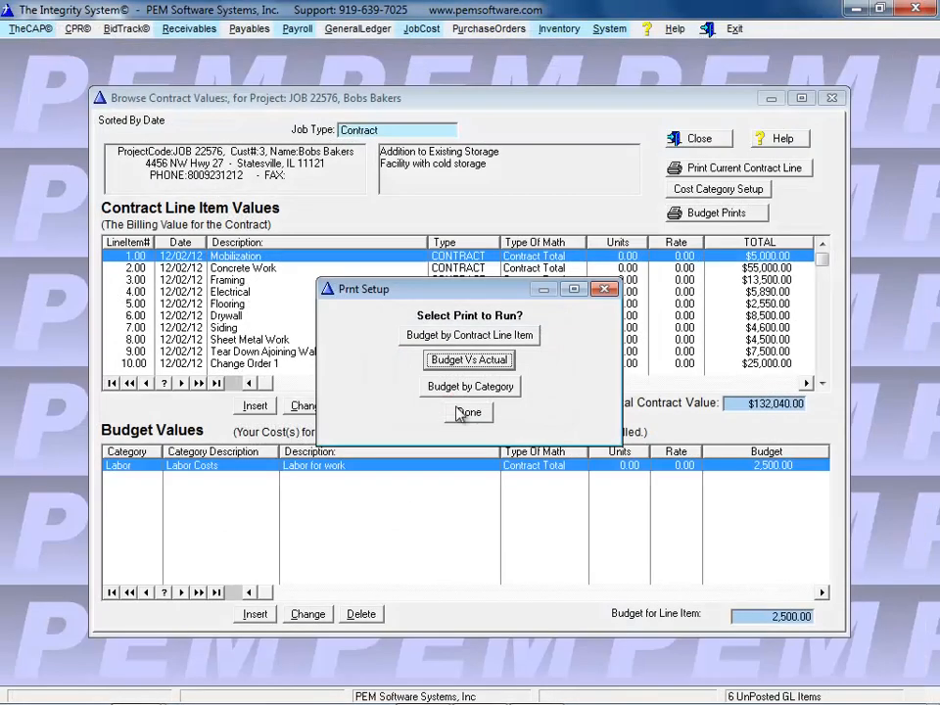
left_click(468, 413)
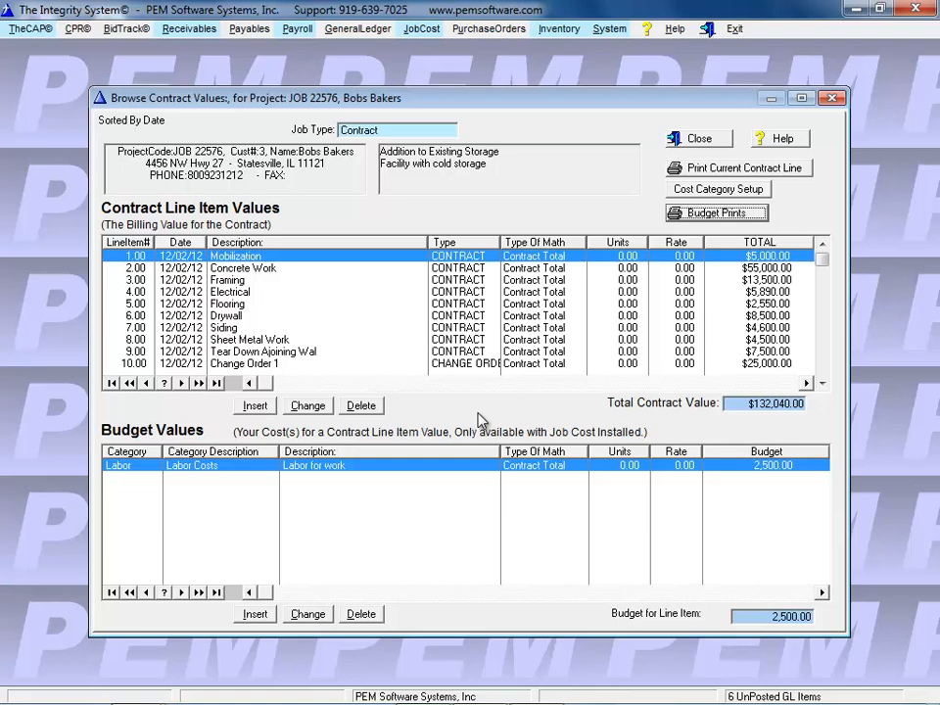
left_click(704, 138)
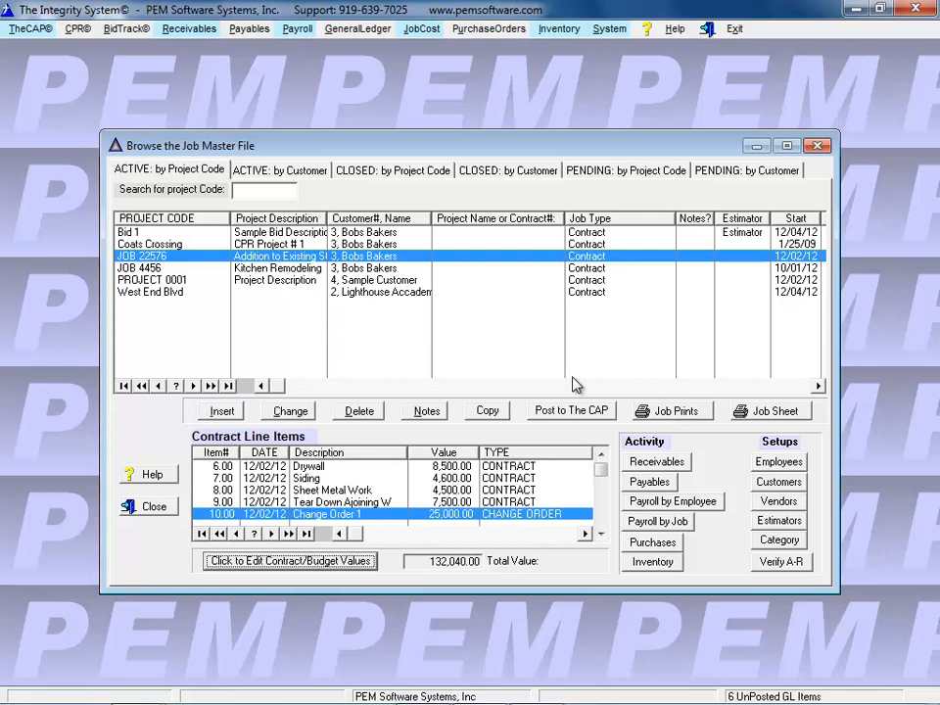
Step: Review the job's accounts receivable activity, including the blank entry form, and its accounts payable activity
left_click(664, 463)
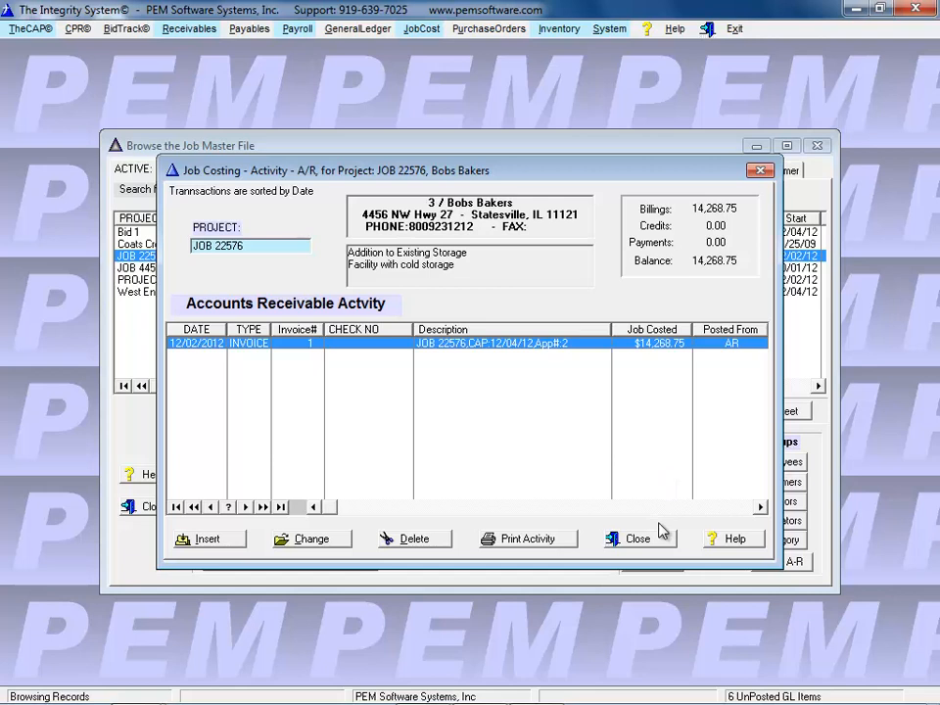
left_click(208, 540)
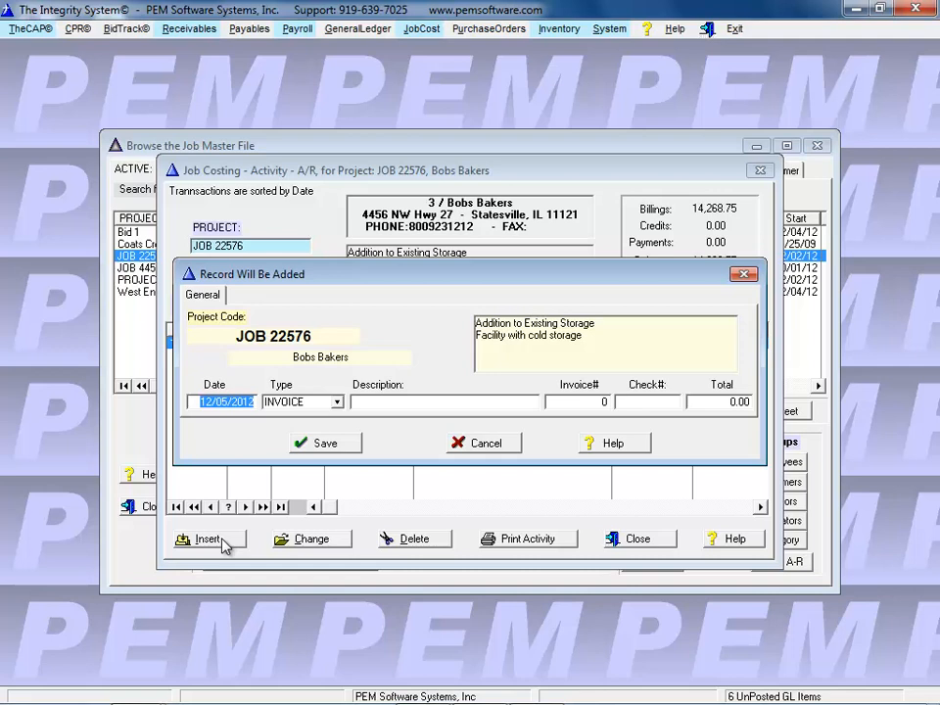
left_click(474, 447)
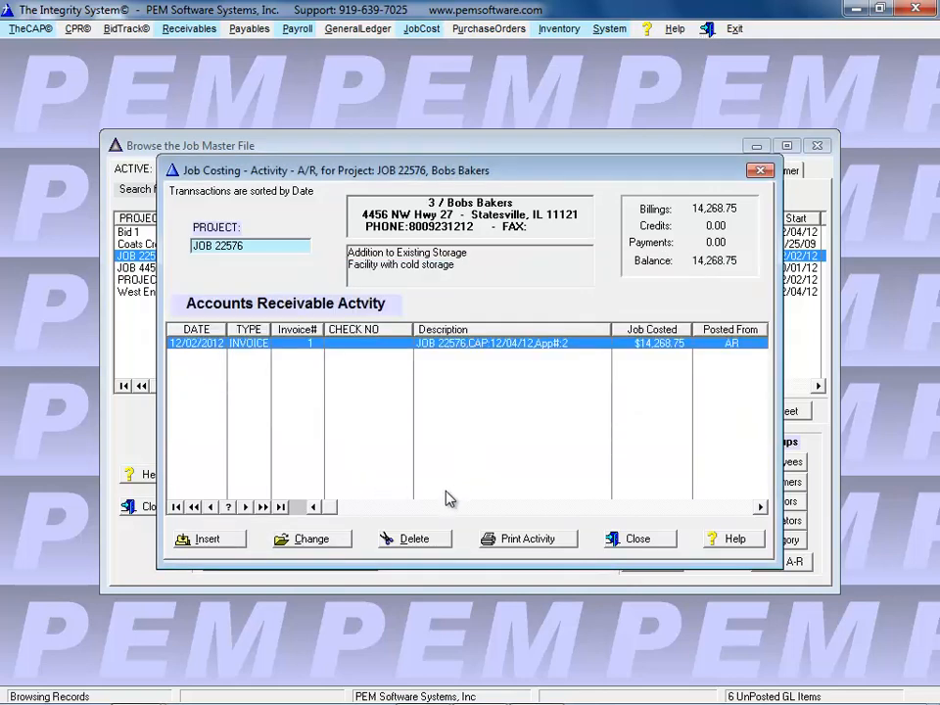
left_click(638, 539)
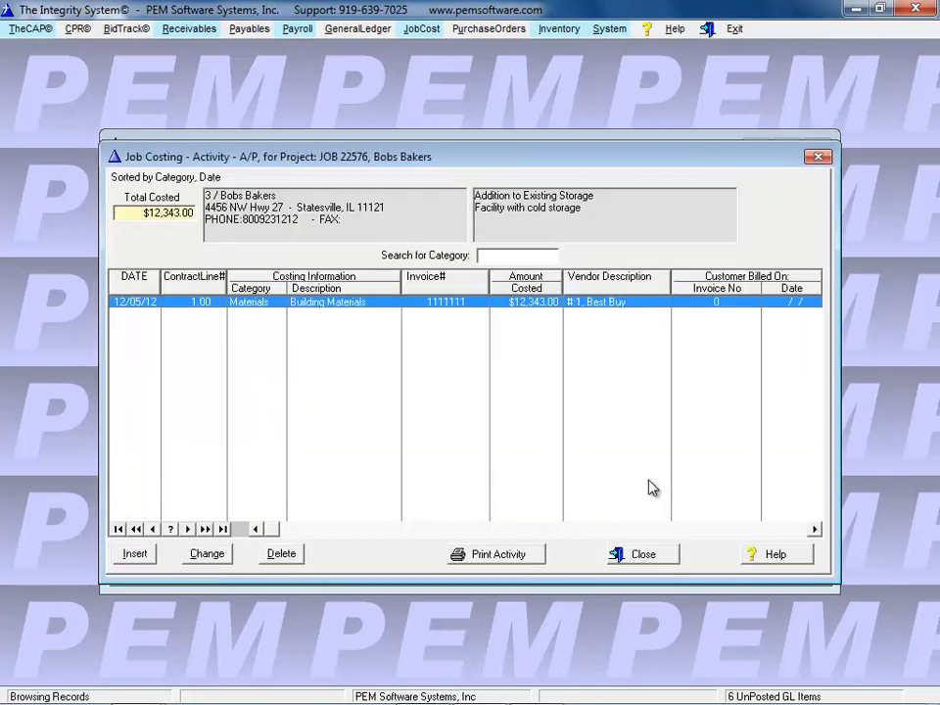
left_click(647, 554)
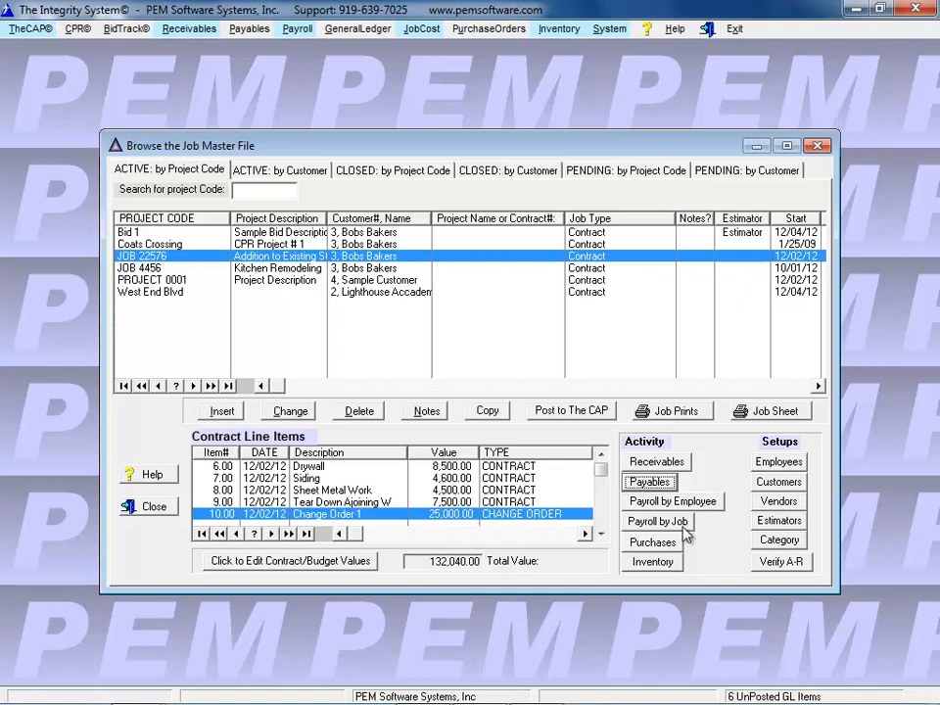
Step: Review the payroll costing activity by job for JOB 22576, including its labor entry
left_click(687, 524)
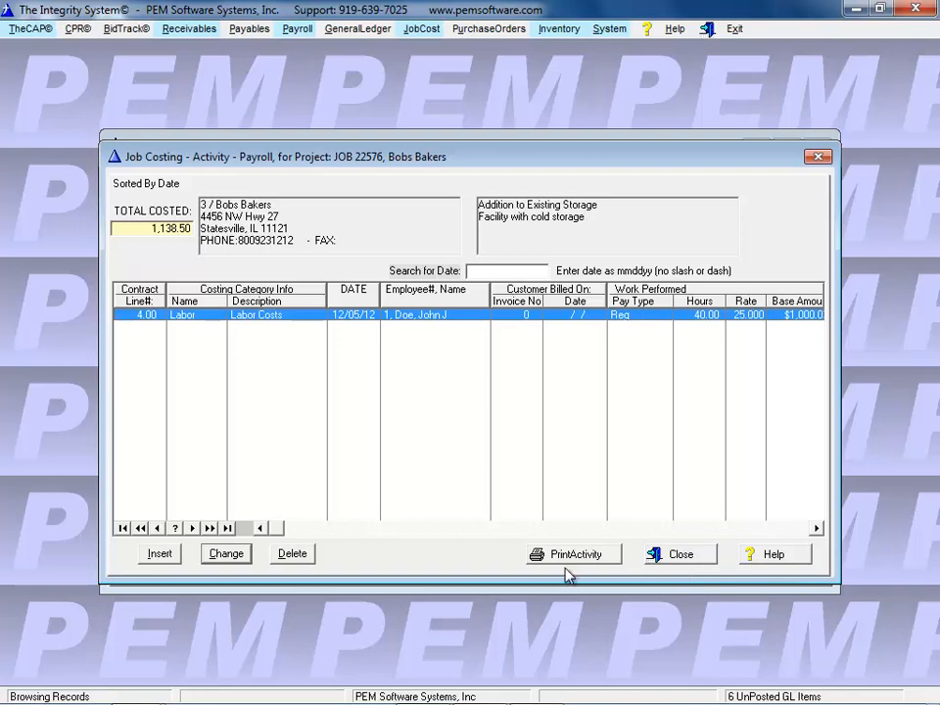
left_click(208, 555)
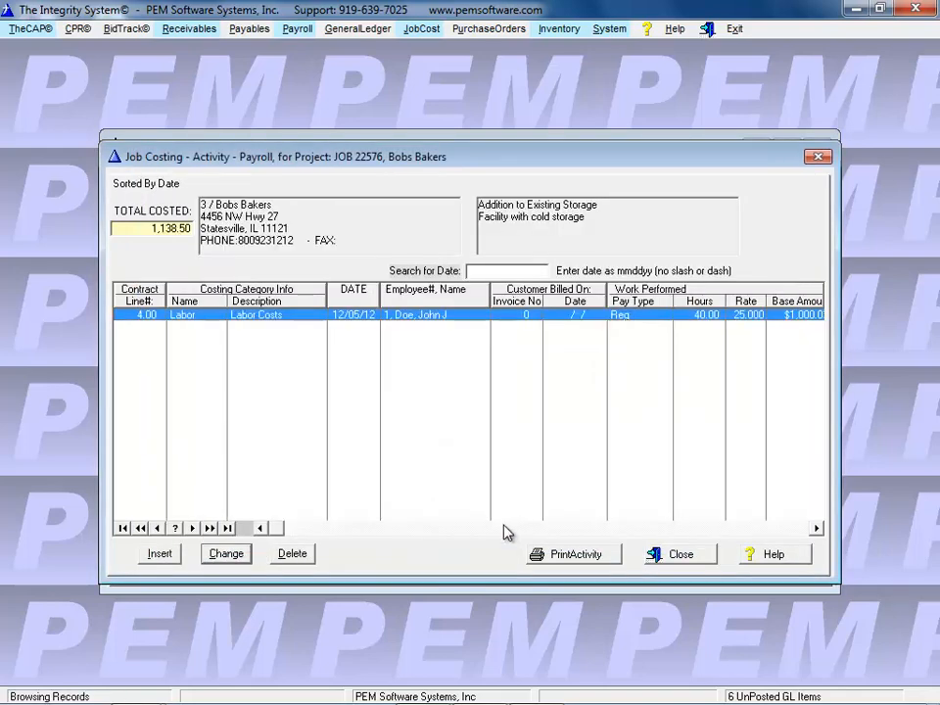
left_click(499, 532)
left_click(682, 555)
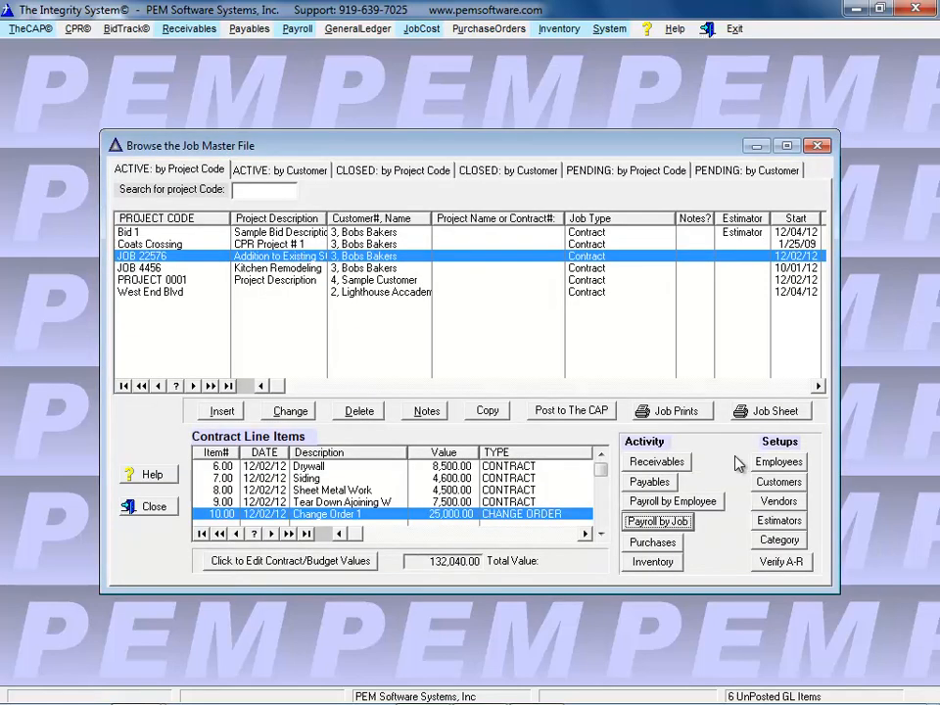
Step: Review the costing category setup and the job print options for Costing Activity by Date, without printing
left_click(770, 542)
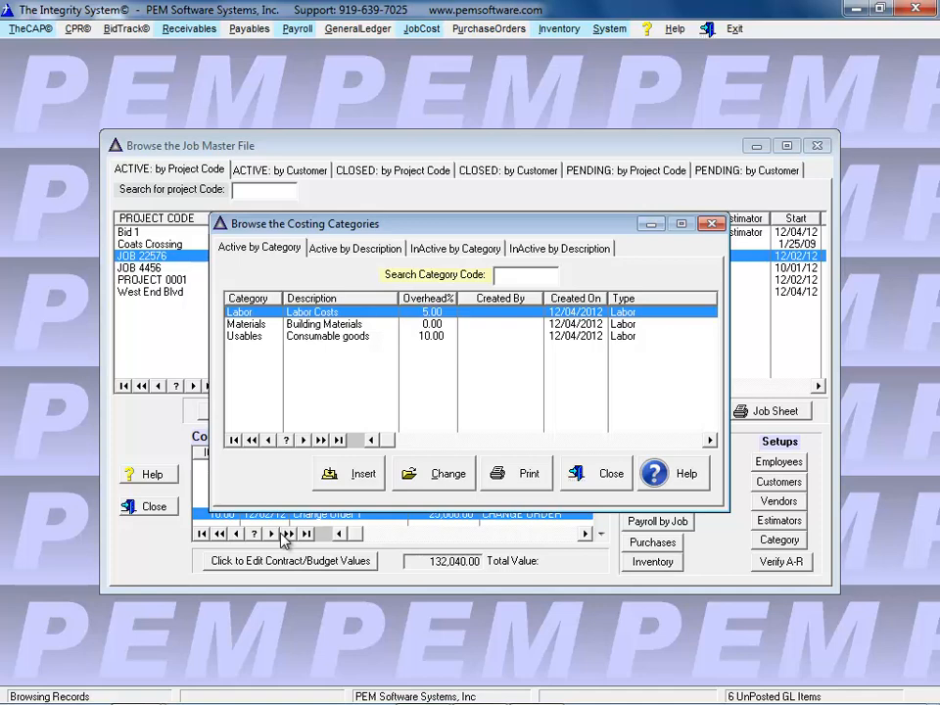
left_click(599, 478)
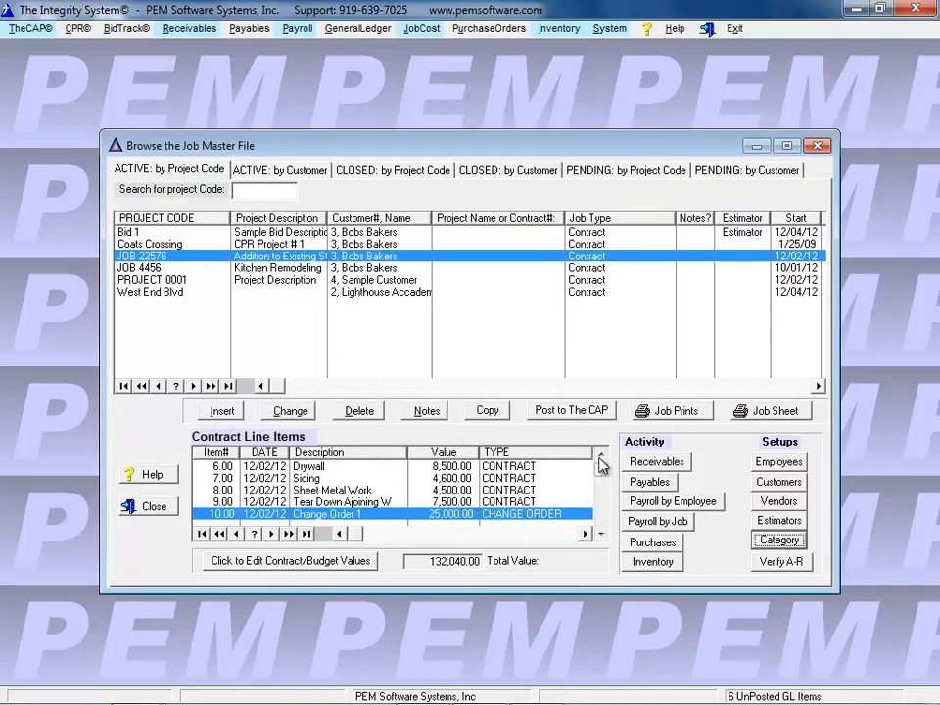
left_click(676, 412)
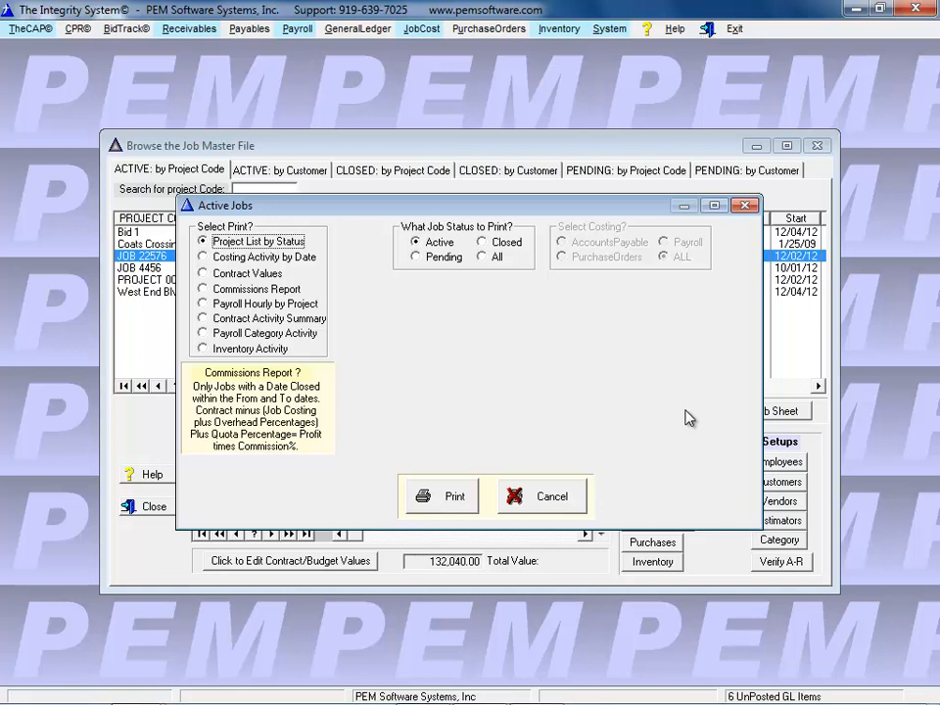
left_click(222, 259)
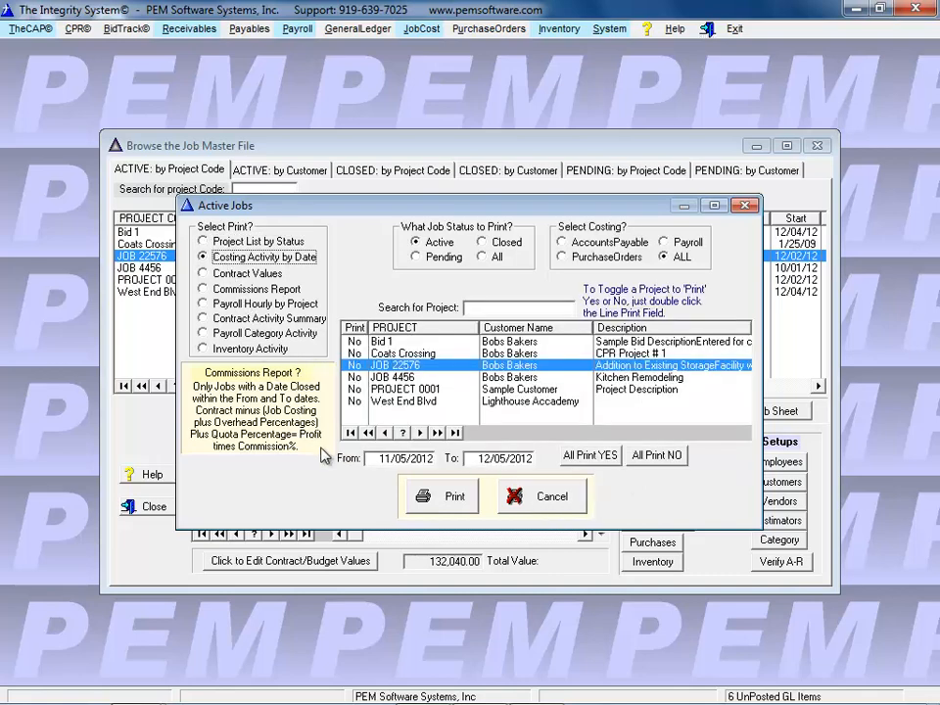
left_click(544, 500)
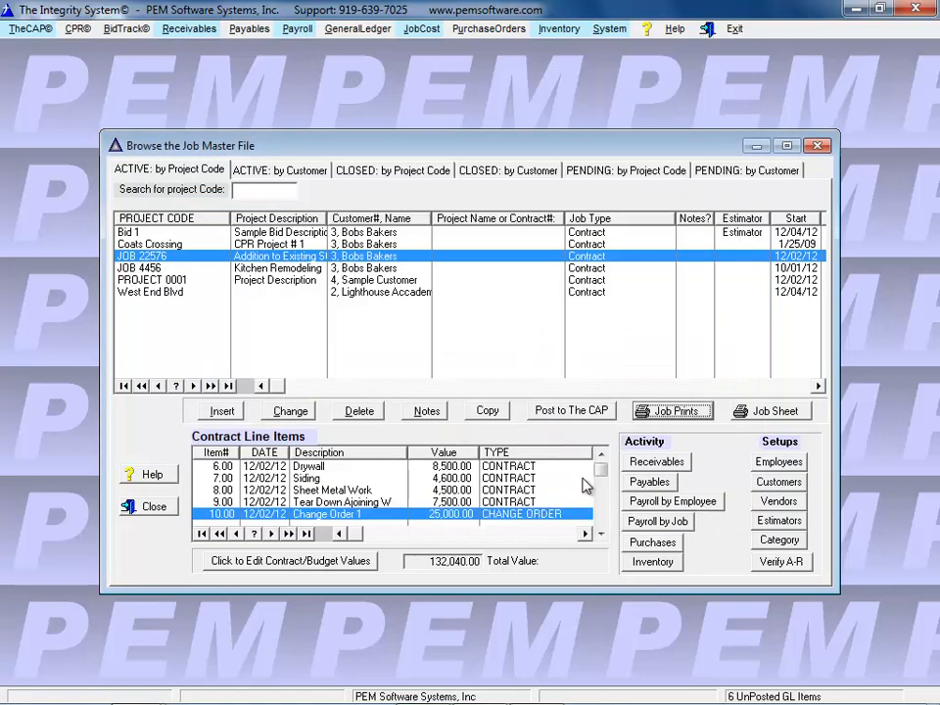
Step: Preview the Job Sheet for JOB 22576 with all sections included, and read its first page through to the payroll costing
left_click(776, 413)
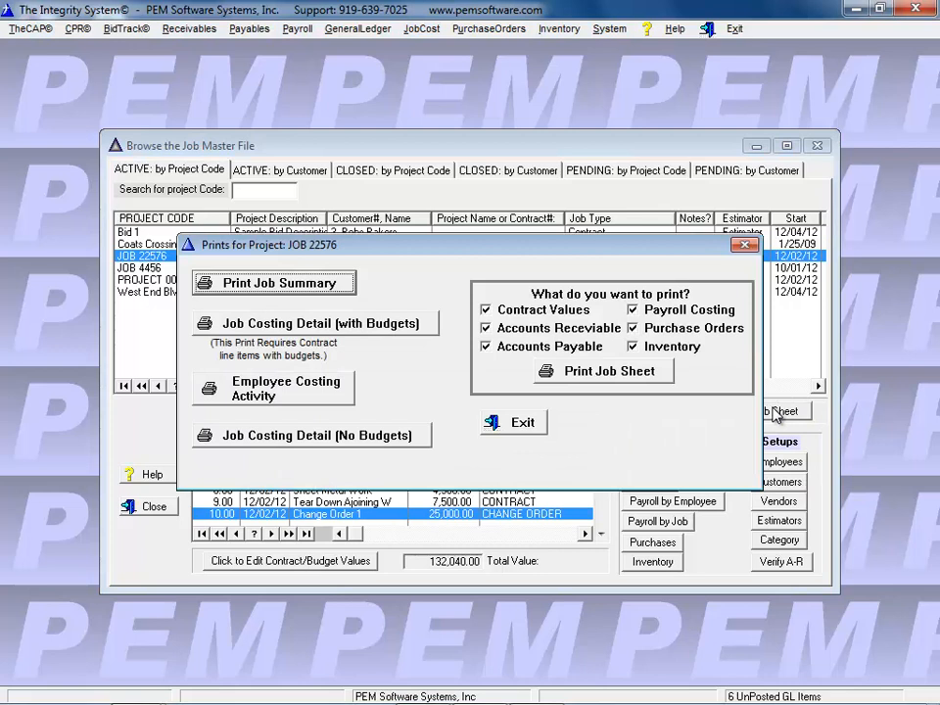
left_click(597, 378)
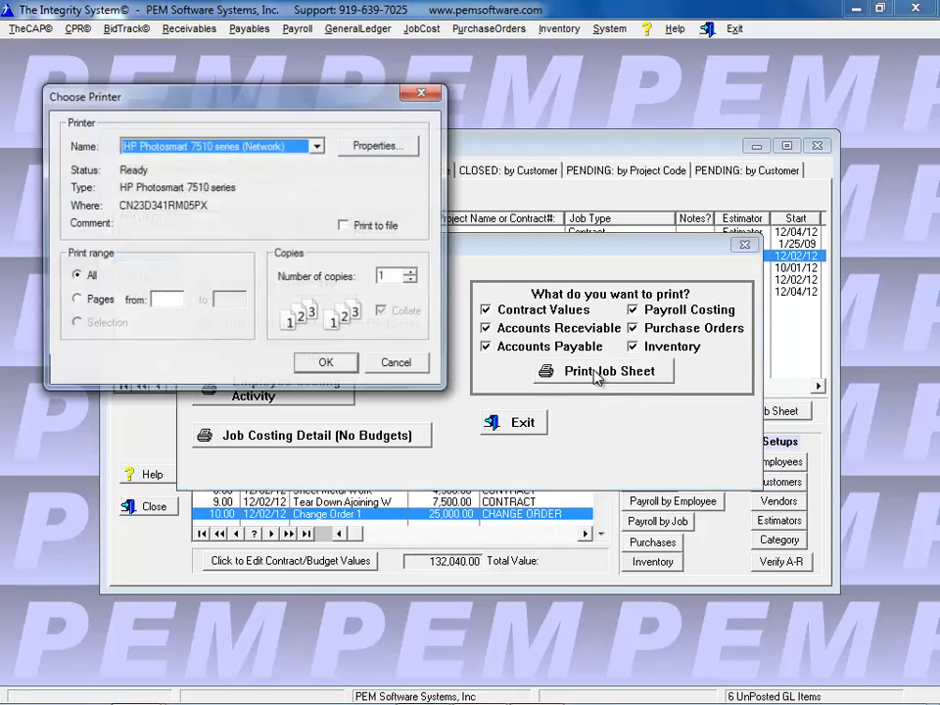
left_click(325, 363)
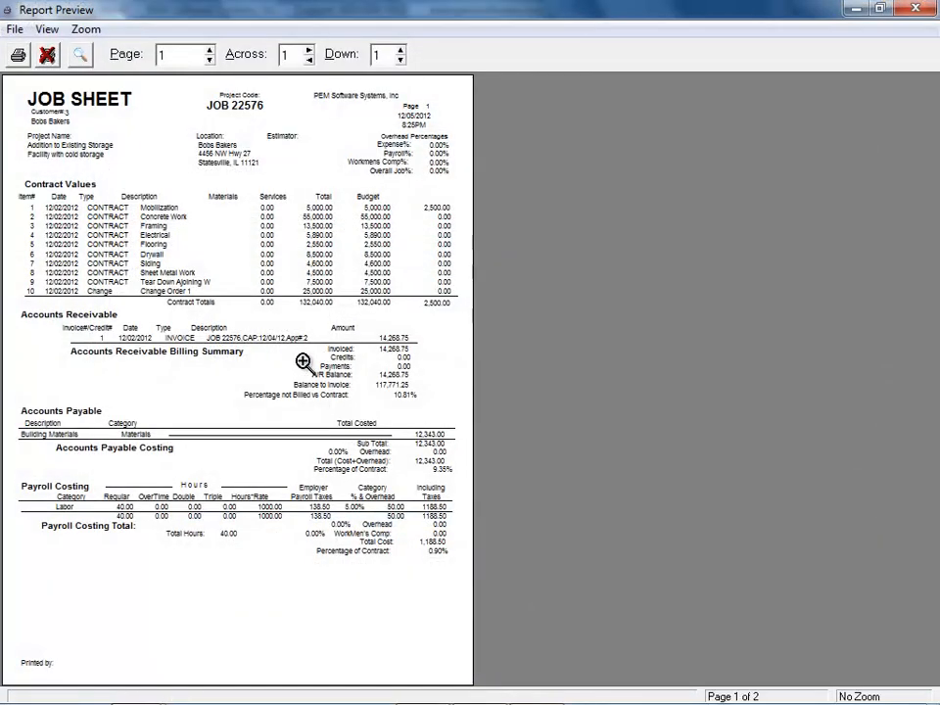
left_click(303, 362)
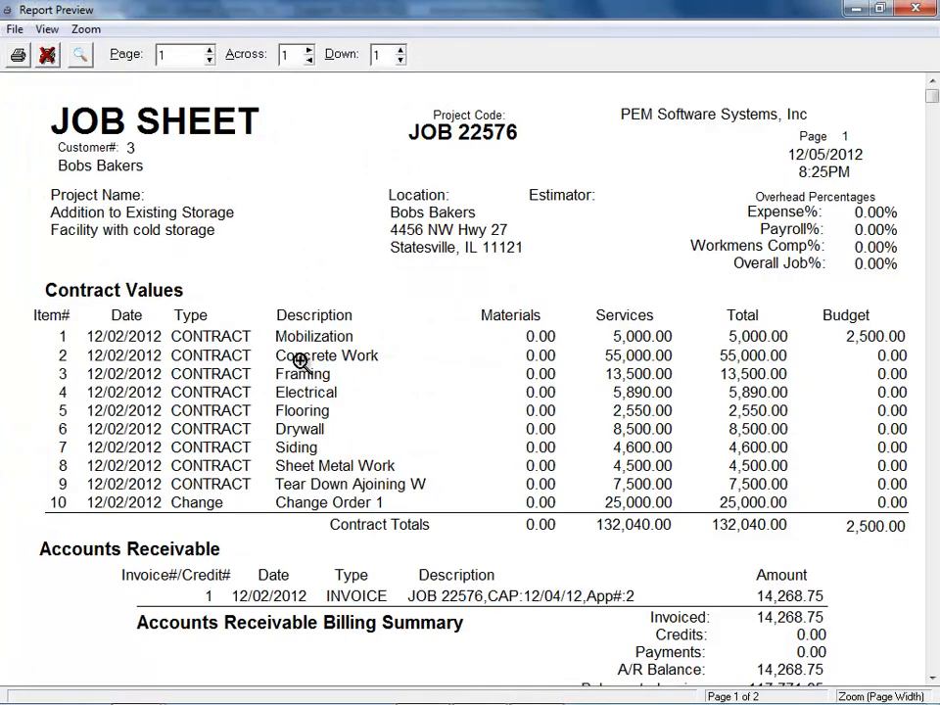
scroll(301, 362, "down", 3)
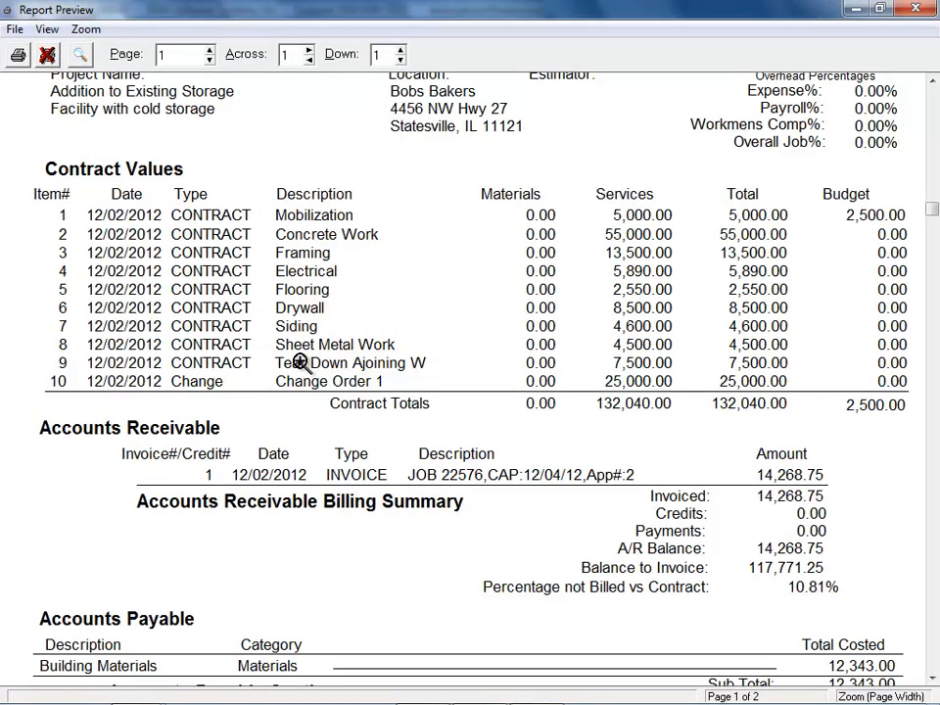
scroll(300, 363, "down", 5)
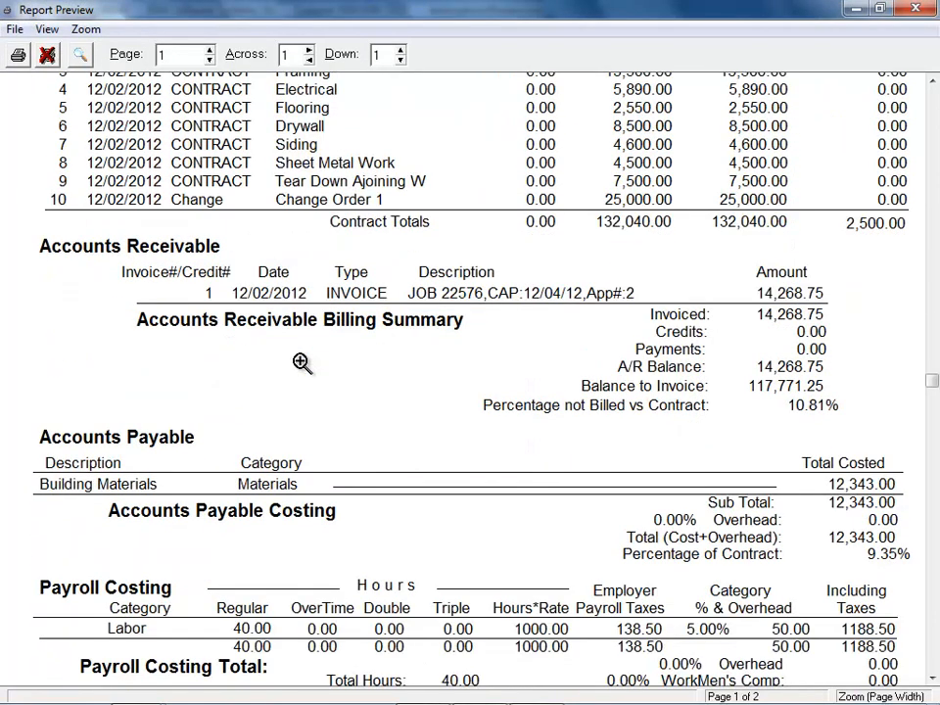
scroll(302, 363, "down", 7)
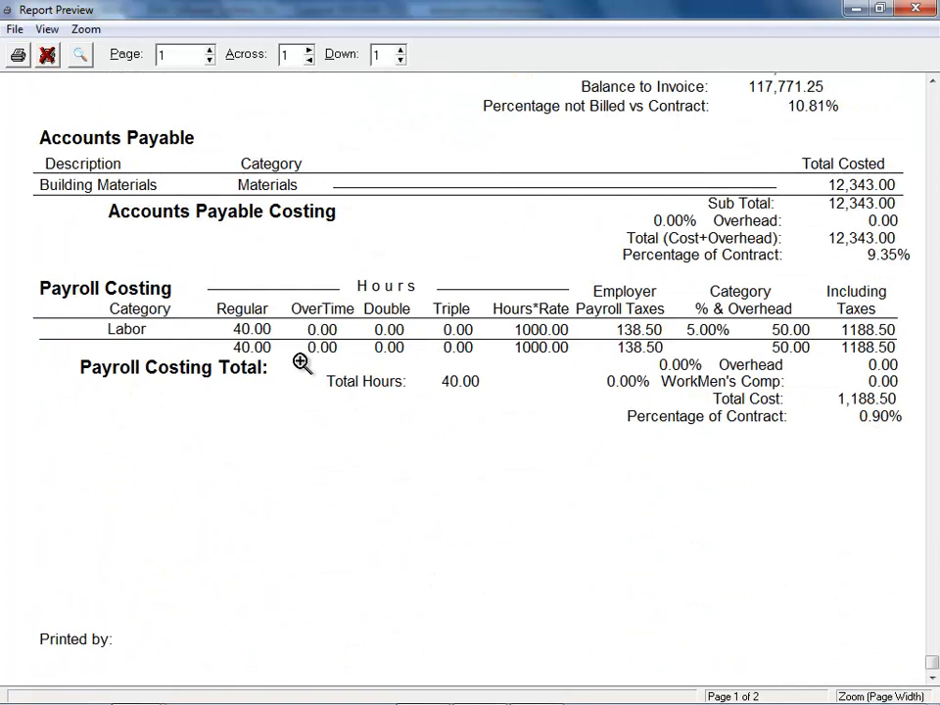
Step: Read the job totals on page 2 of the Job Sheet with the full page in view, and close the preview without printing
left_click(209, 50)
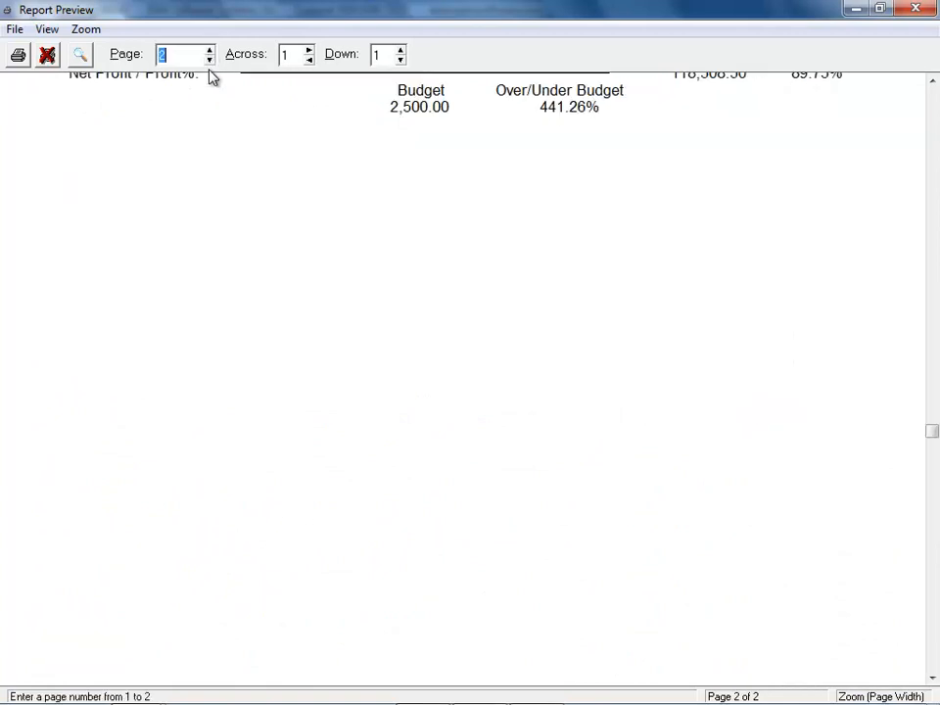
left_click(435, 333)
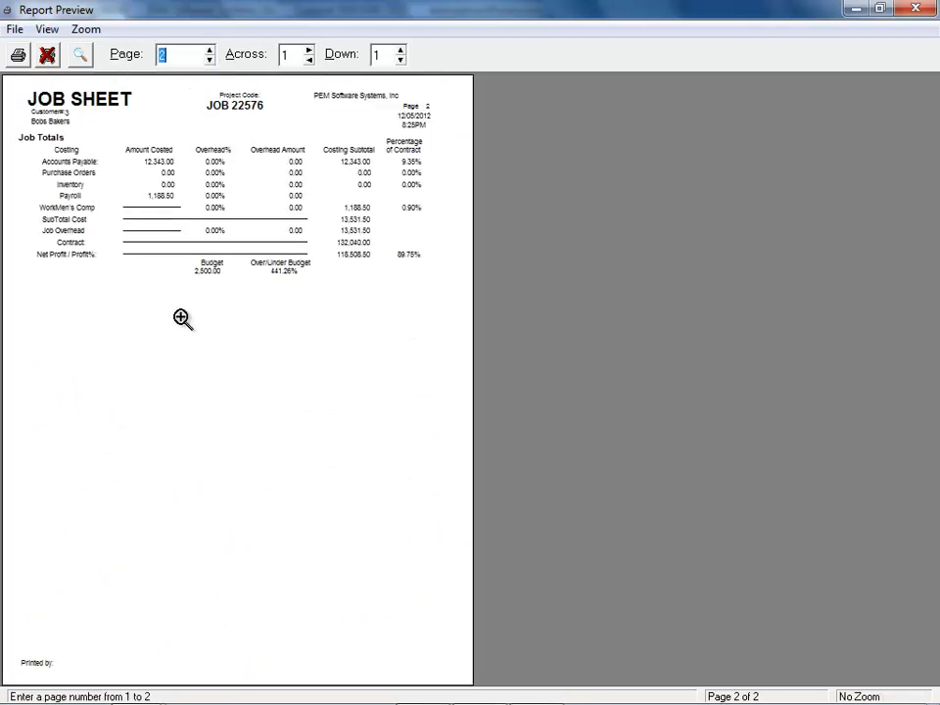
left_click(47, 54)
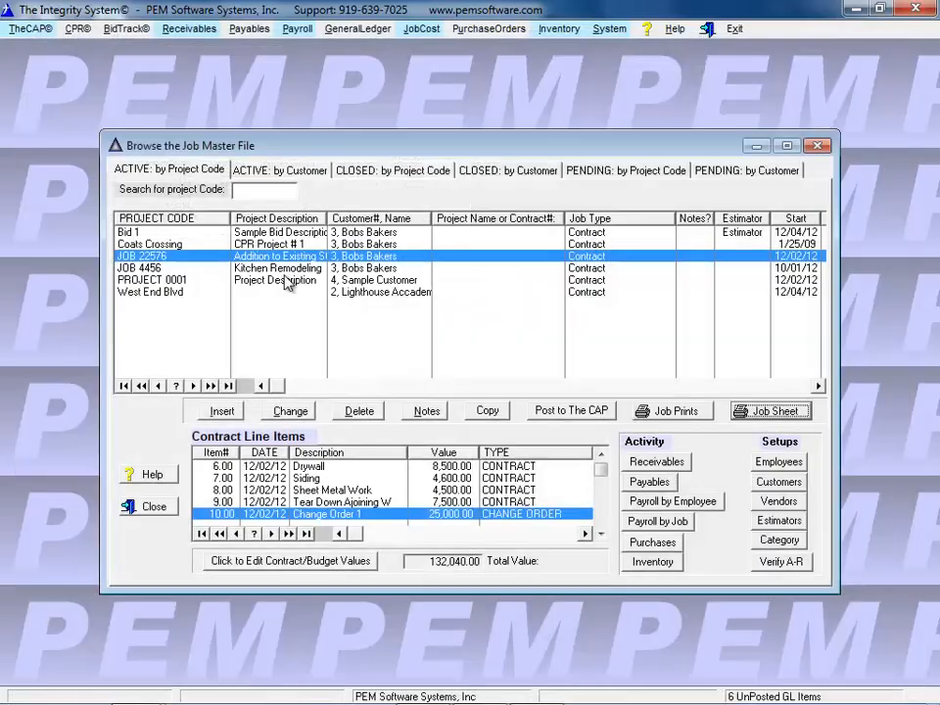
Step: Preview the Job Summary for JOB 22576, review its contract values against budget and expenses, and close it without printing
left_click(769, 412)
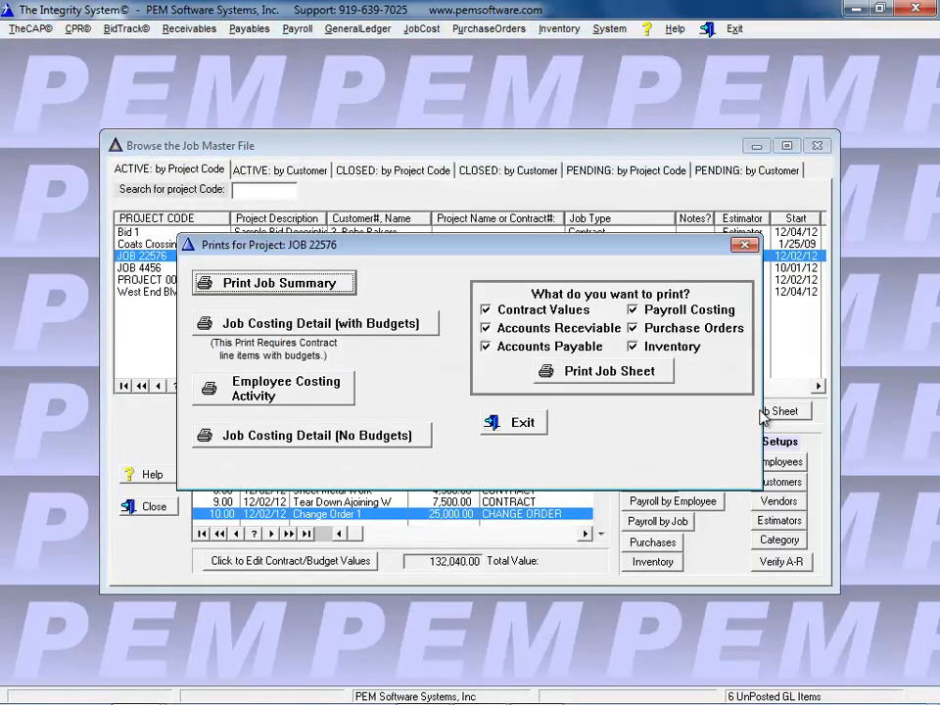
left_click(224, 284)
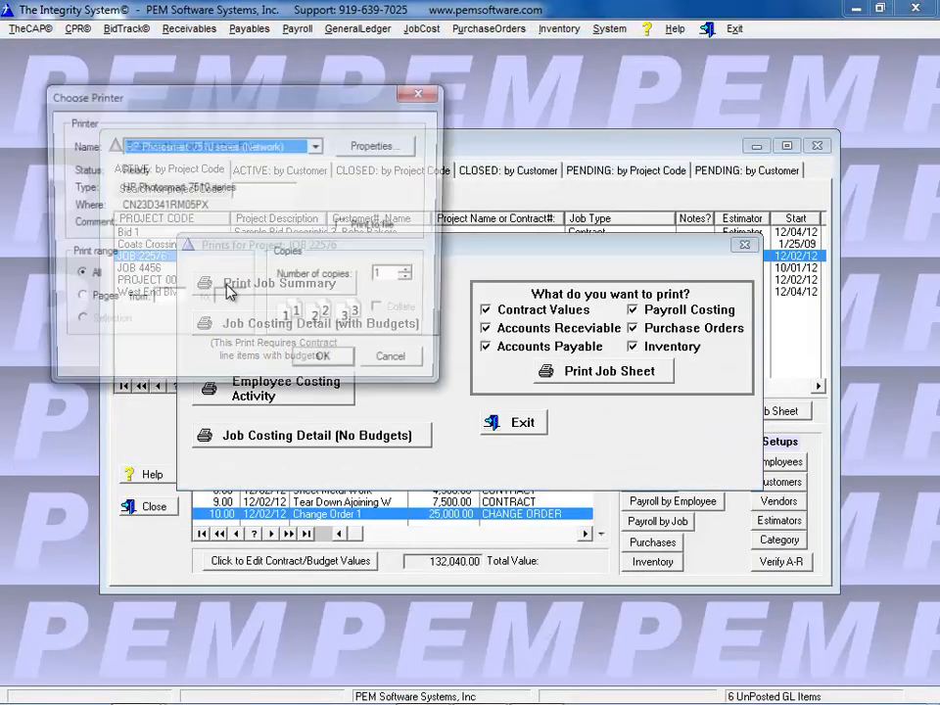
left_click(327, 364)
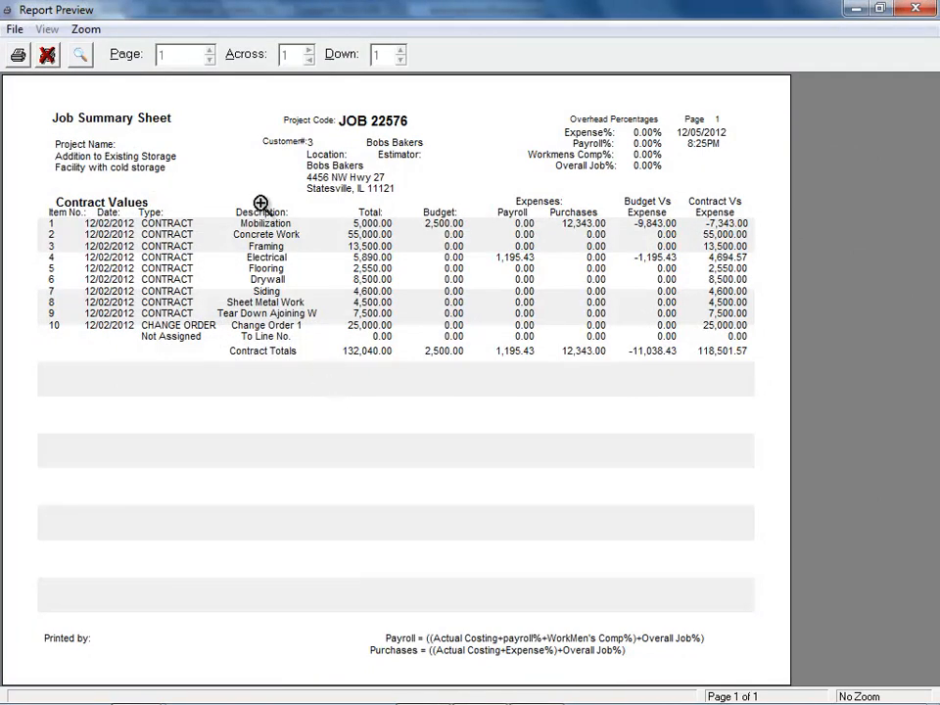
left_click(48, 55)
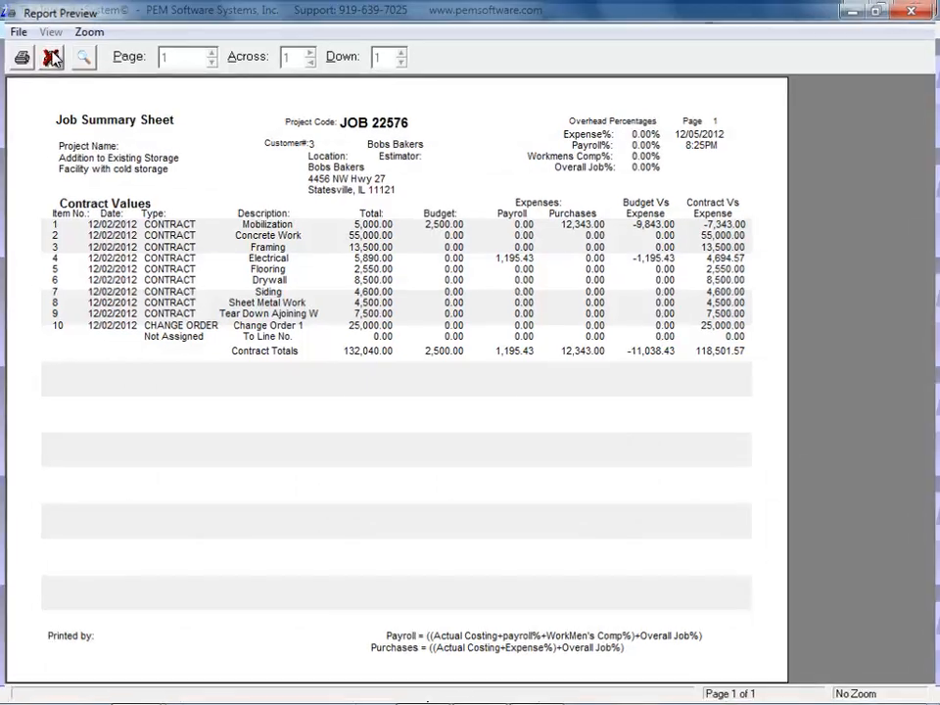